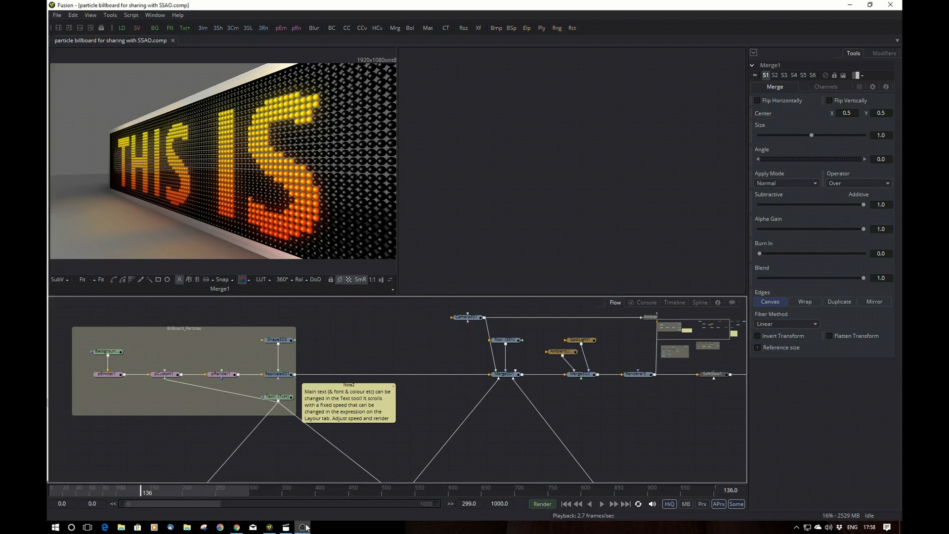
Step: Switch to Films & TV, play and pause the rendered billboard clip, and close the player
left_click(286, 527)
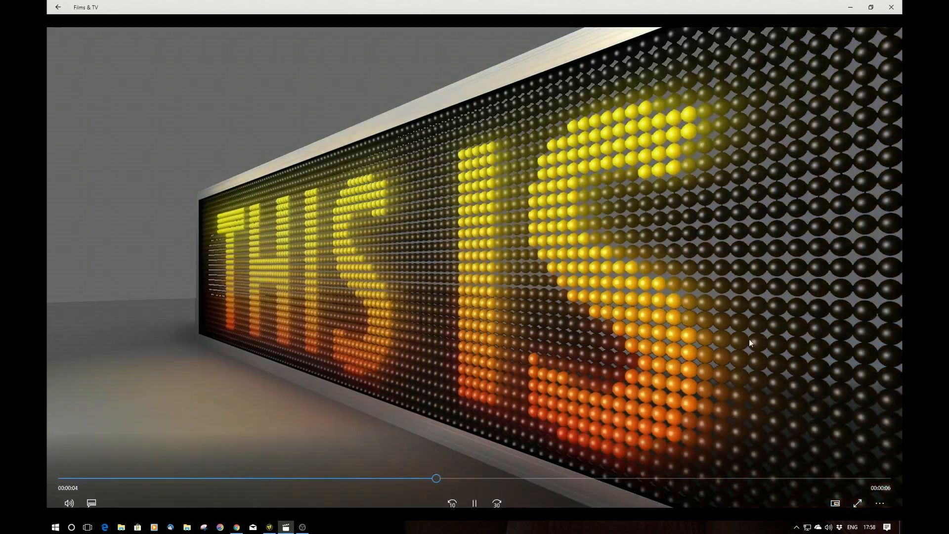
left_click(265, 174)
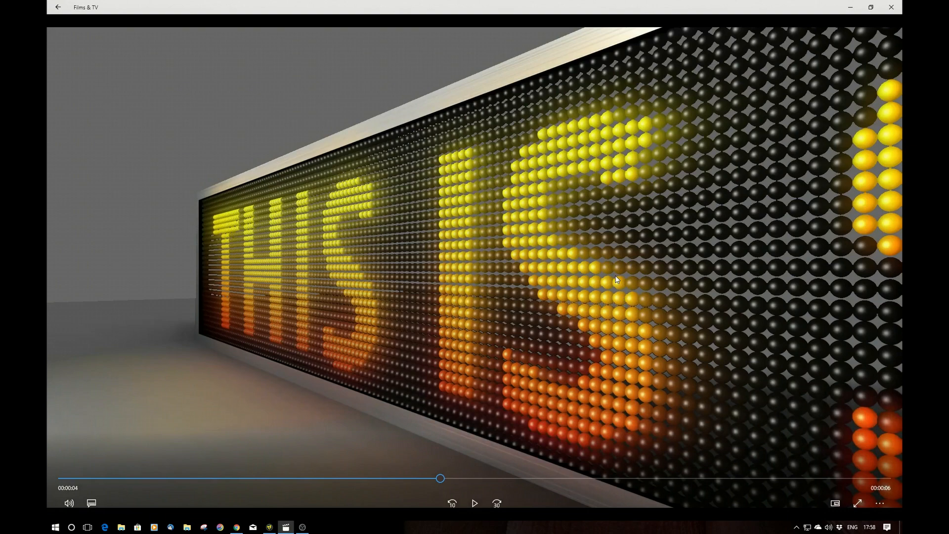
left_click(891, 7)
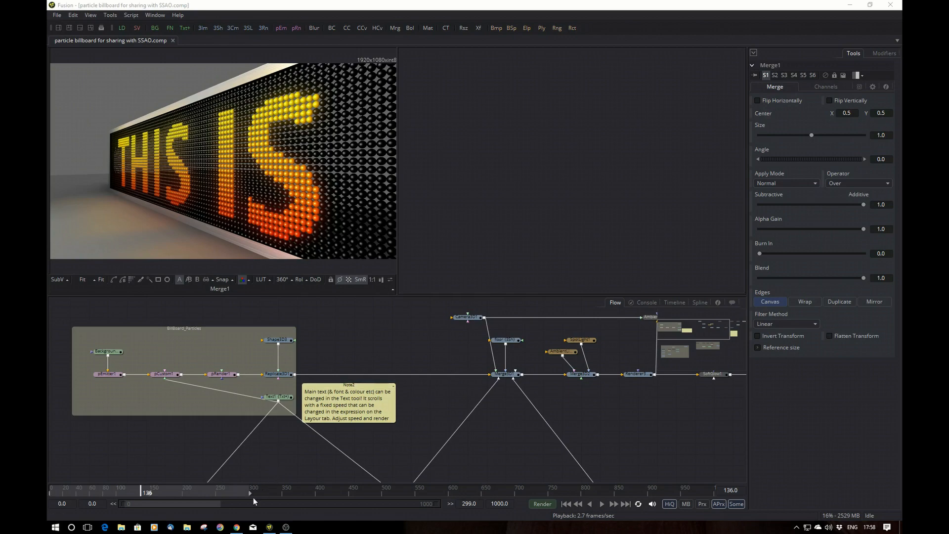
Step: Show the A Blackbird Called Sue home page in Chrome and return to Fusion
left_click(239, 528)
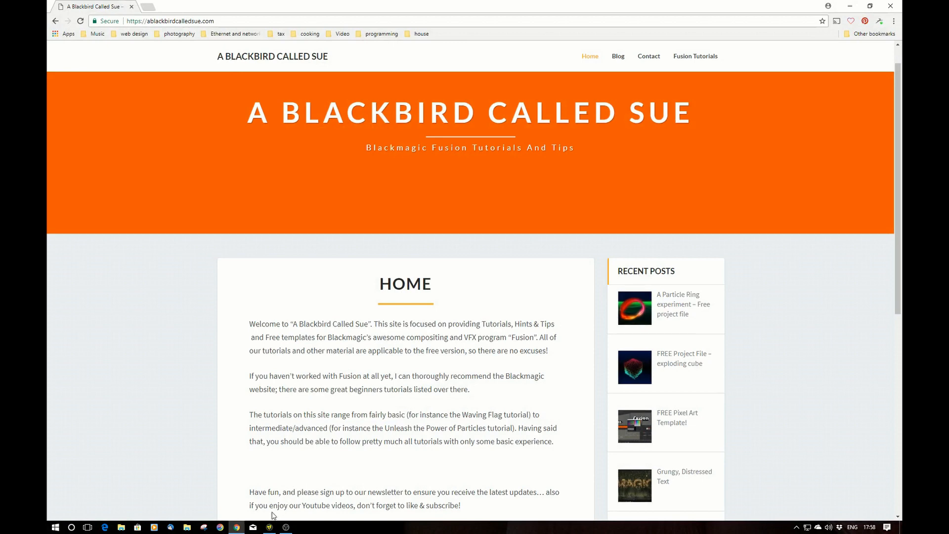
left_click(270, 527)
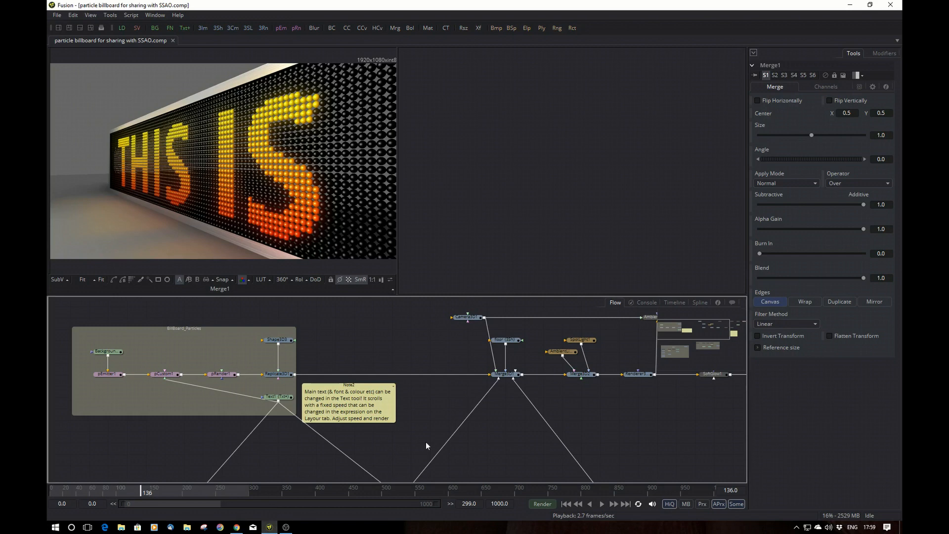
Step: Show the Text1 node in the first viewer and examine its image size and layout expression
scroll(420, 440, "down", 2)
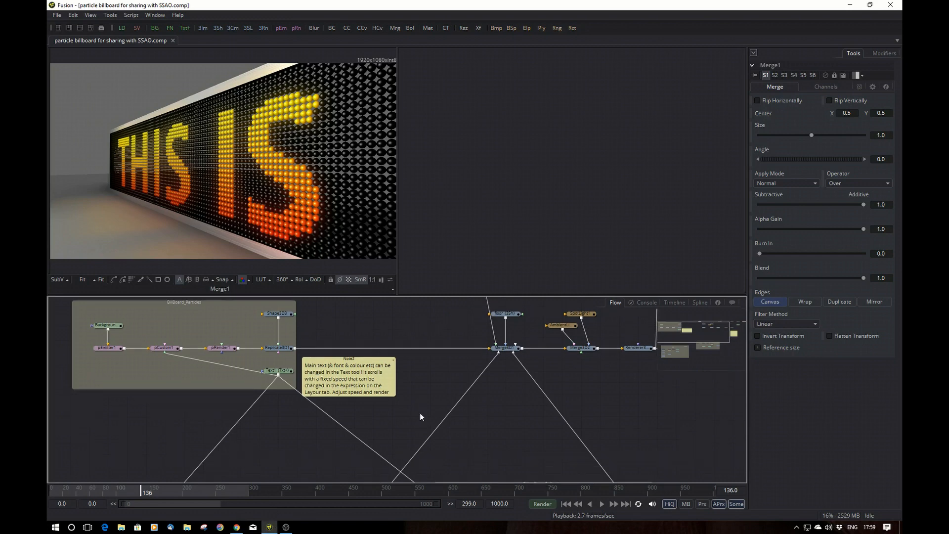
left_click(277, 371)
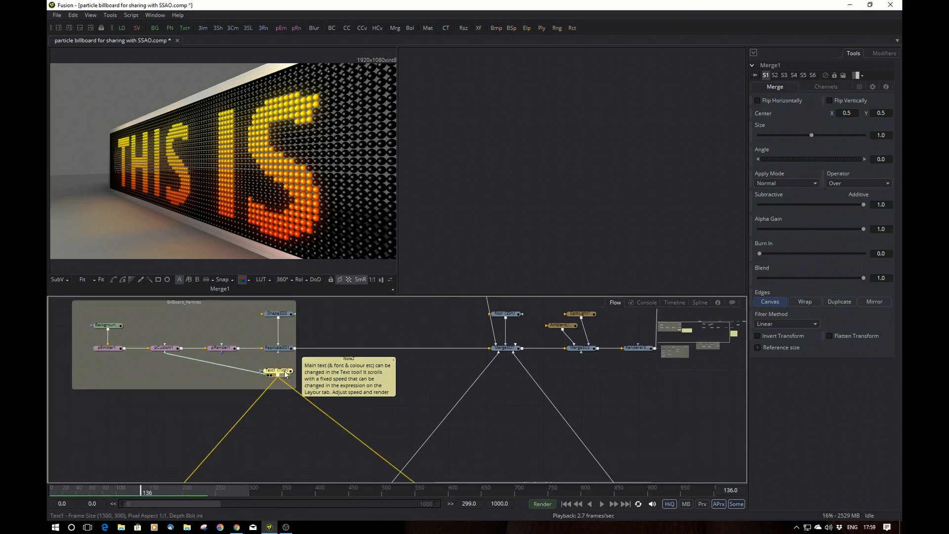
key("1")
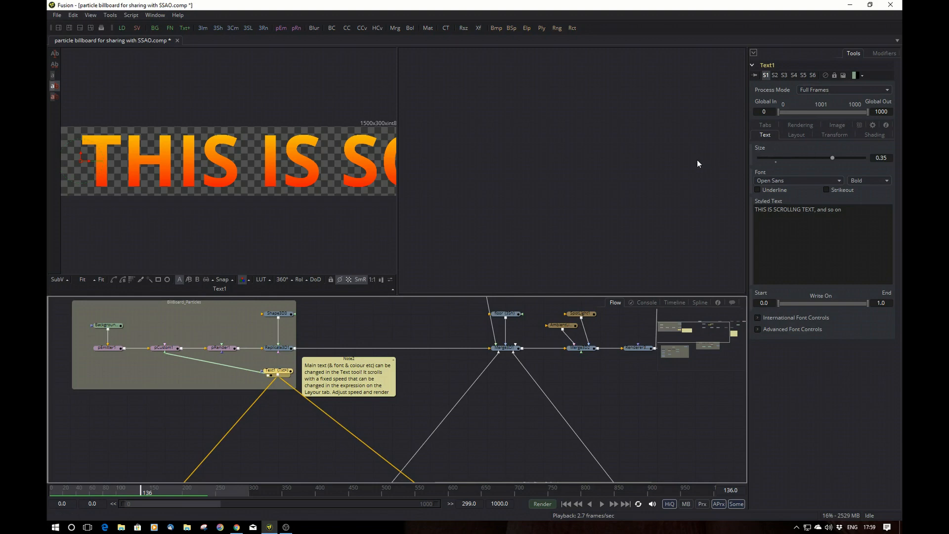
left_click(832, 126)
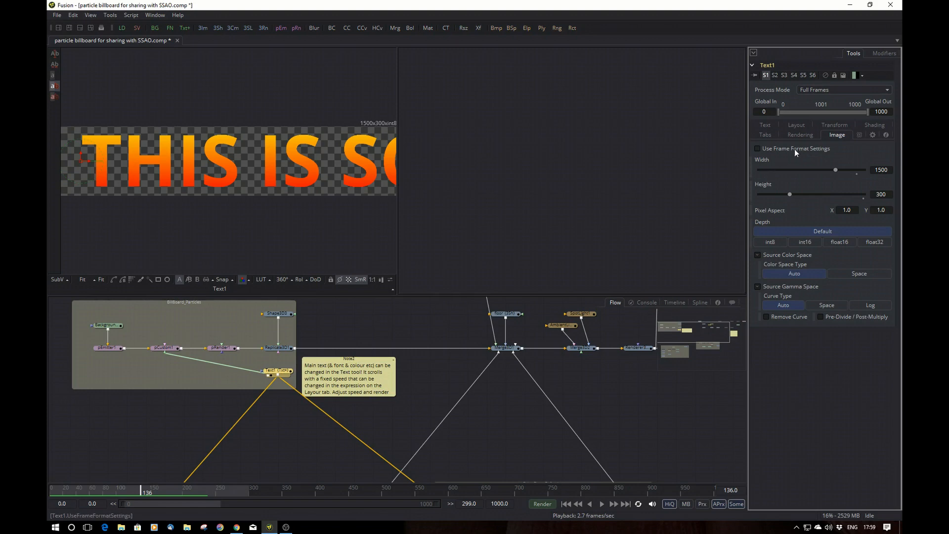
left_click(792, 123)
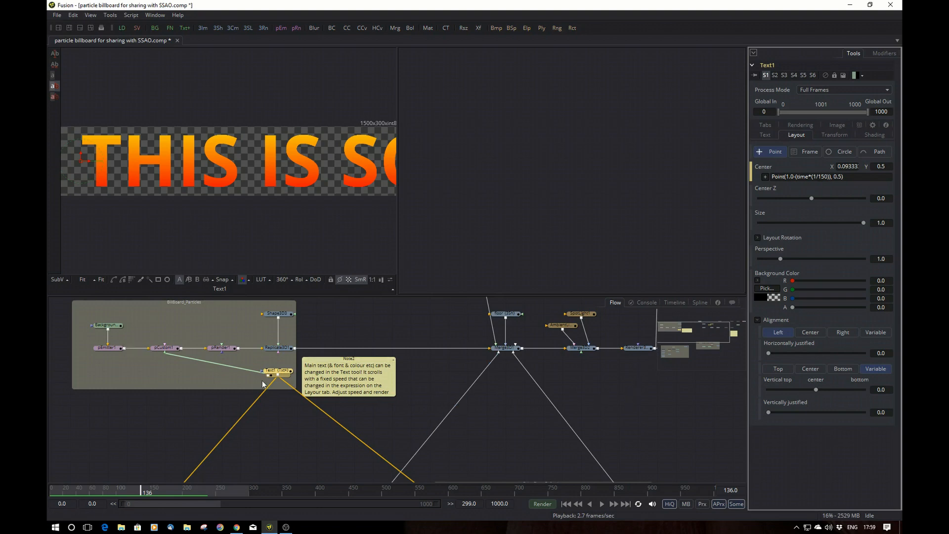
Step: Inspect the pEmitter1 settings and show pRender1's particle output in the first viewer at an angle
left_click(114, 349)
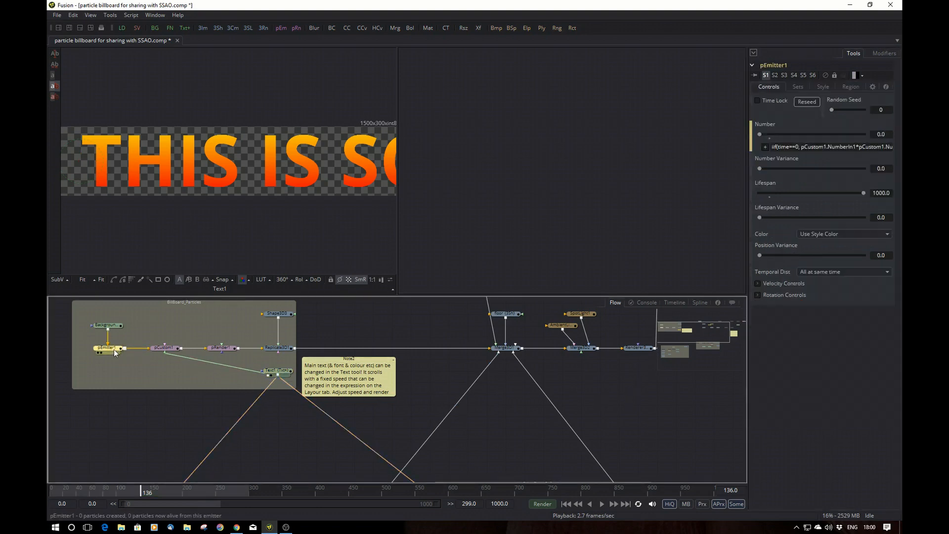
left_click(220, 349)
left_click_drag(220, 349, 234, 247)
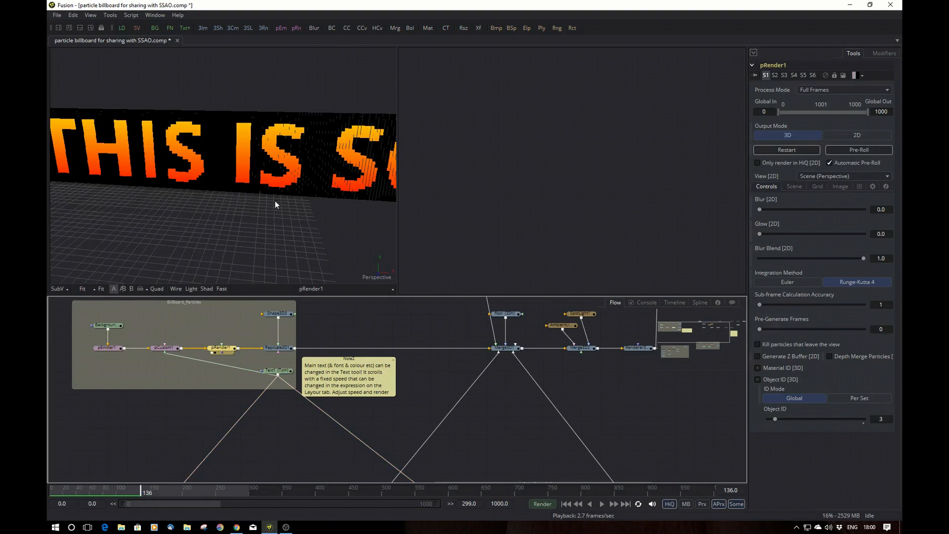
left_click_drag(295, 205, 268, 212)
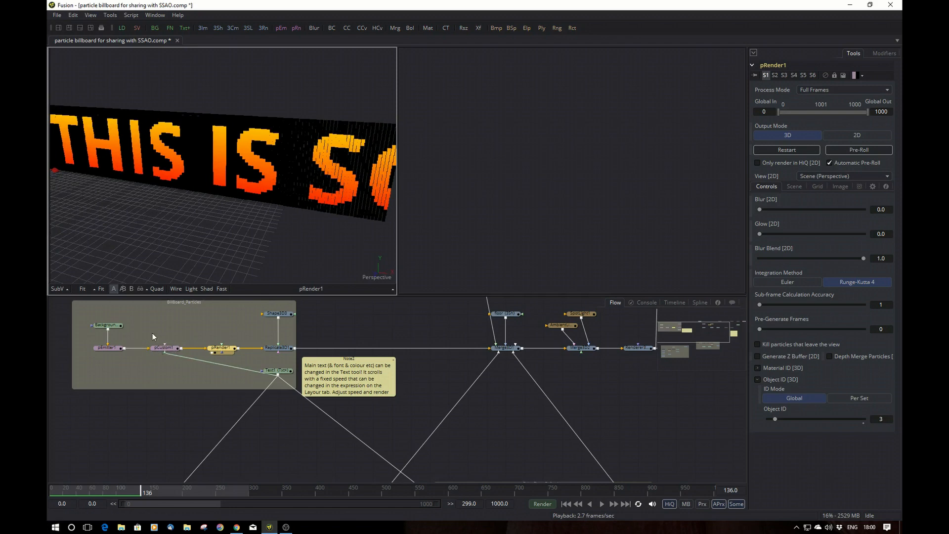
Step: Examine pCustom1's number inputs and its particle expressions for position and colour
left_click(164, 348)
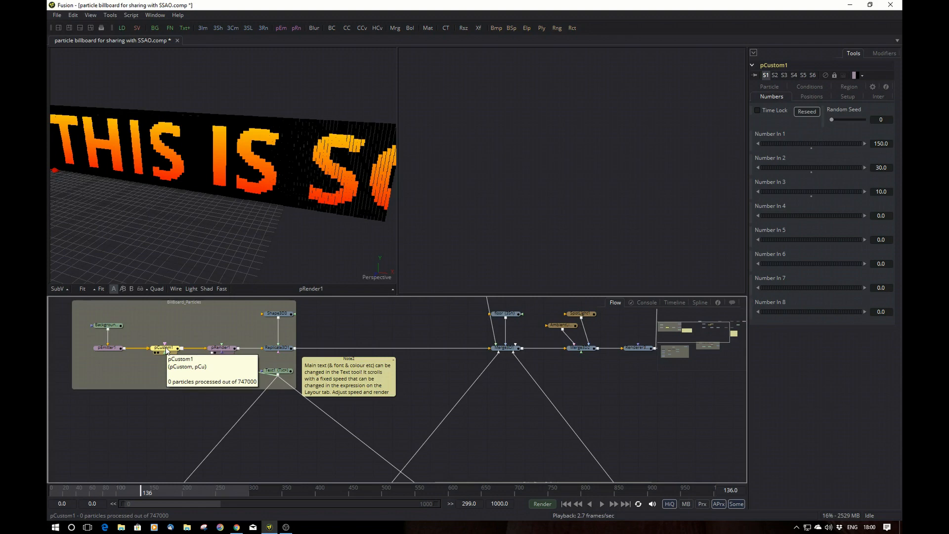
left_click(775, 87)
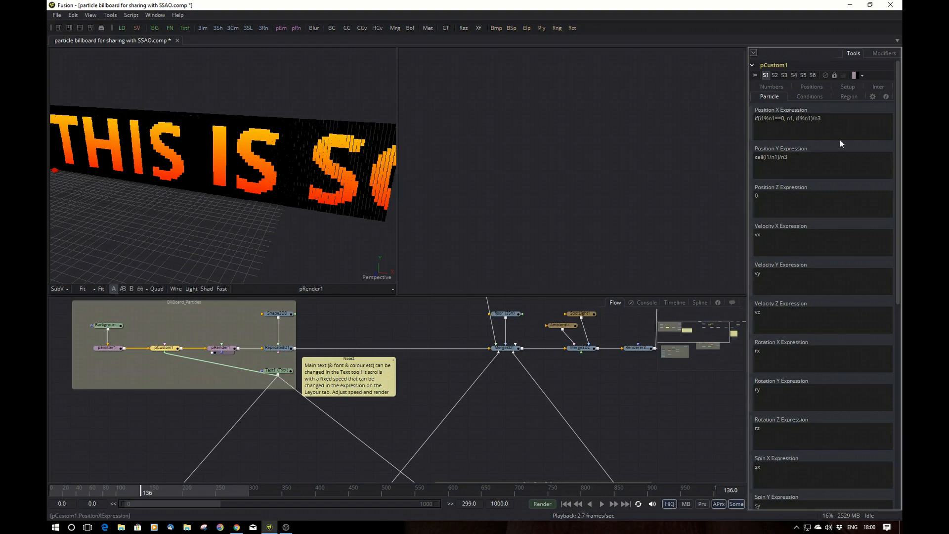
left_click_drag(897, 146, 900, 355)
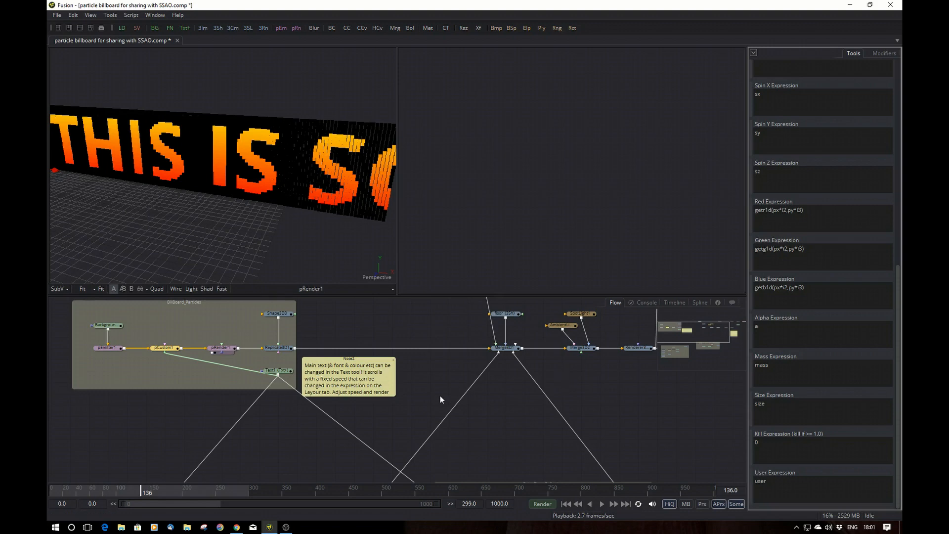
Step: Show Replicate3D1 in the first viewer and turn on scene lighting to inspect the shaded spheres
left_click(276, 348)
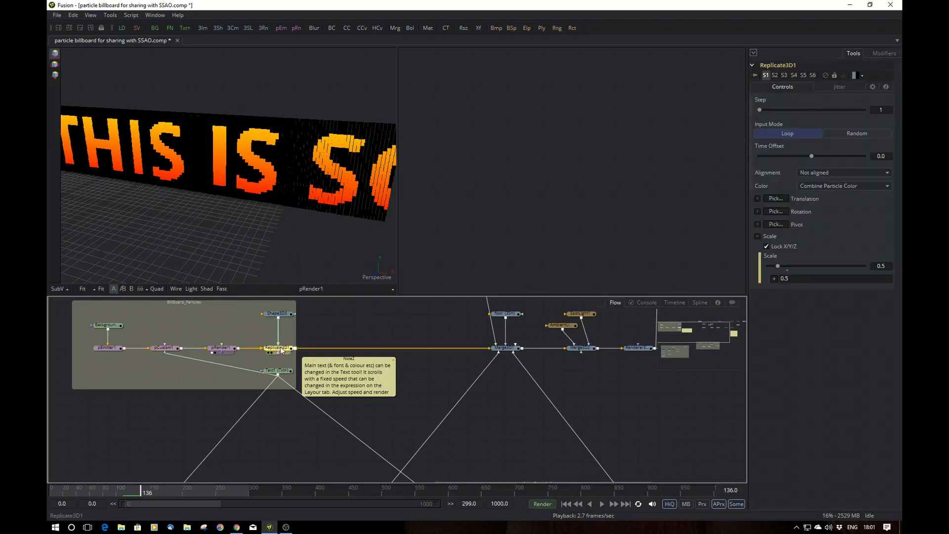
left_click_drag(281, 350, 275, 230)
left_click_drag(212, 213, 215, 212)
scroll(179, 165, "up", 5)
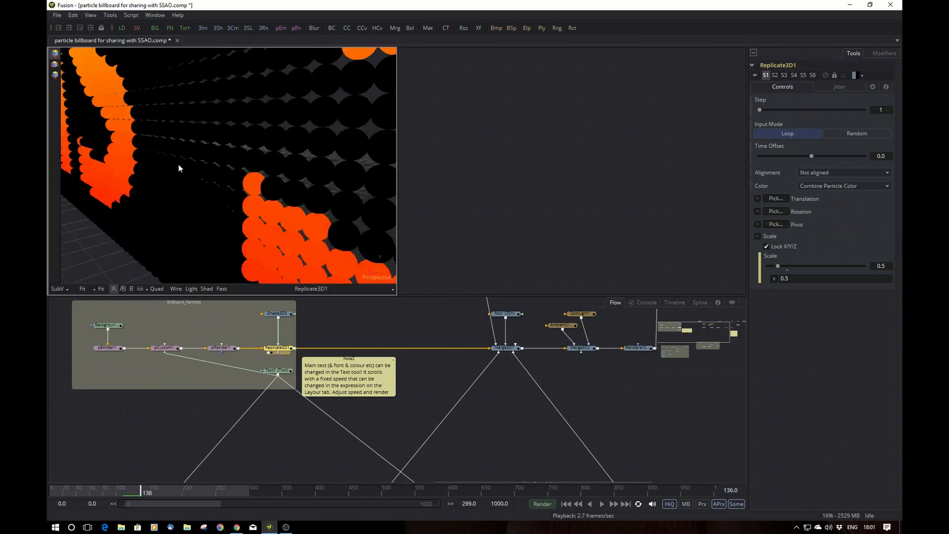
scroll(179, 165, "down", 3)
left_click_drag(191, 177, 226, 215)
left_click(192, 288)
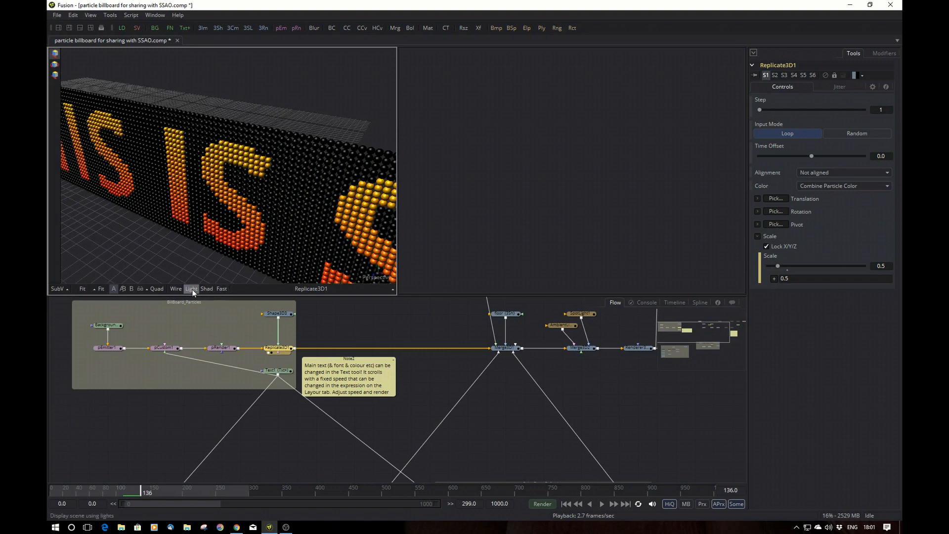
left_click_drag(195, 256, 195, 228)
left_click_drag(179, 242, 179, 242)
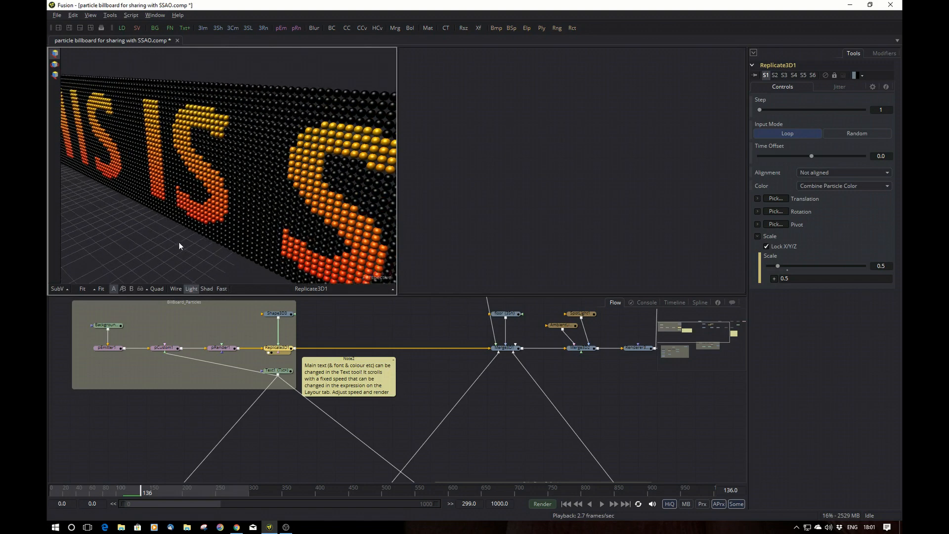
Step: Show Merge3D1 in the first viewer with the whole billboard, frame and floor in view
left_click_drag(410, 379, 331, 316)
left_click_drag(255, 391, 208, 447)
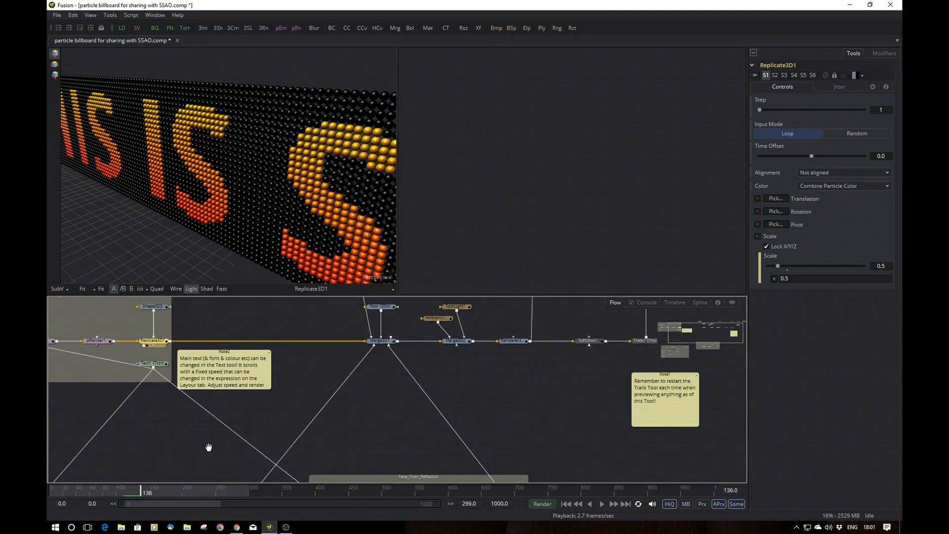
left_click(381, 341)
key("1")
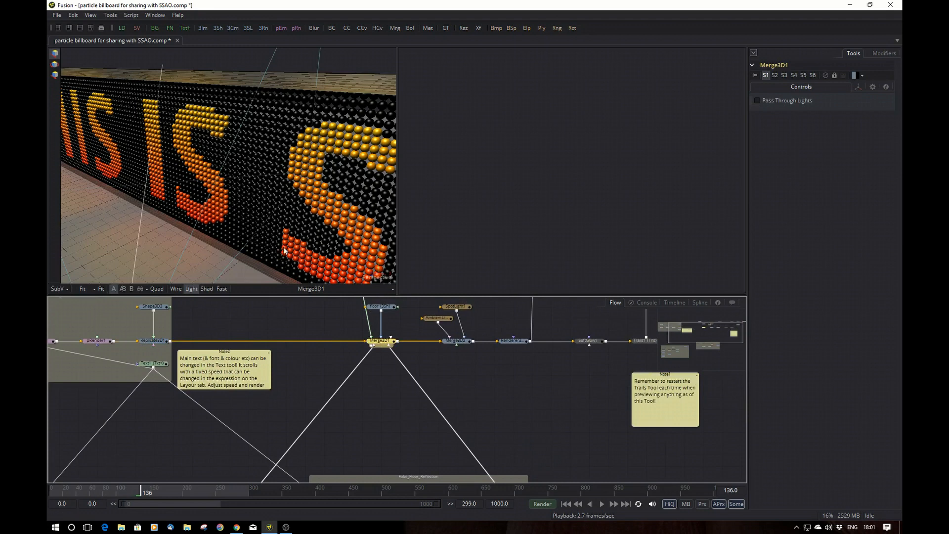
left_click_drag(270, 243, 304, 193)
scroll(291, 197, "down", 3)
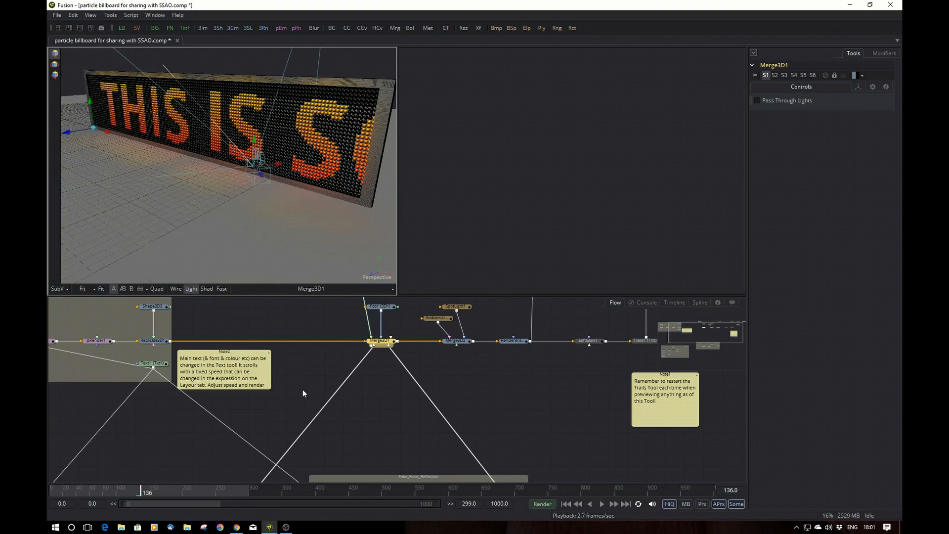
Step: Locate the Billboard_Frame and Fake_Floor_Reflection node groups in the flow
left_click_drag(302, 389, 360, 286)
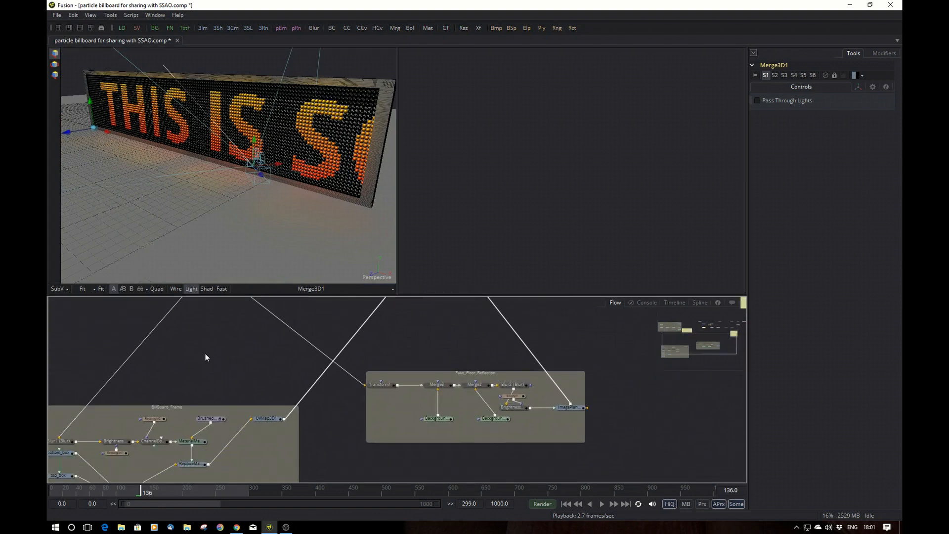
left_click_drag(206, 355, 243, 322)
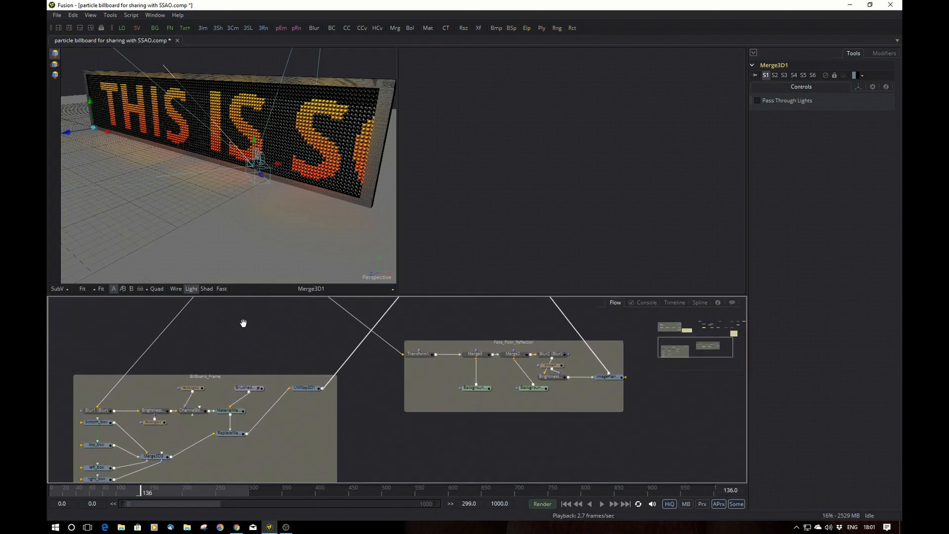
left_click(209, 373)
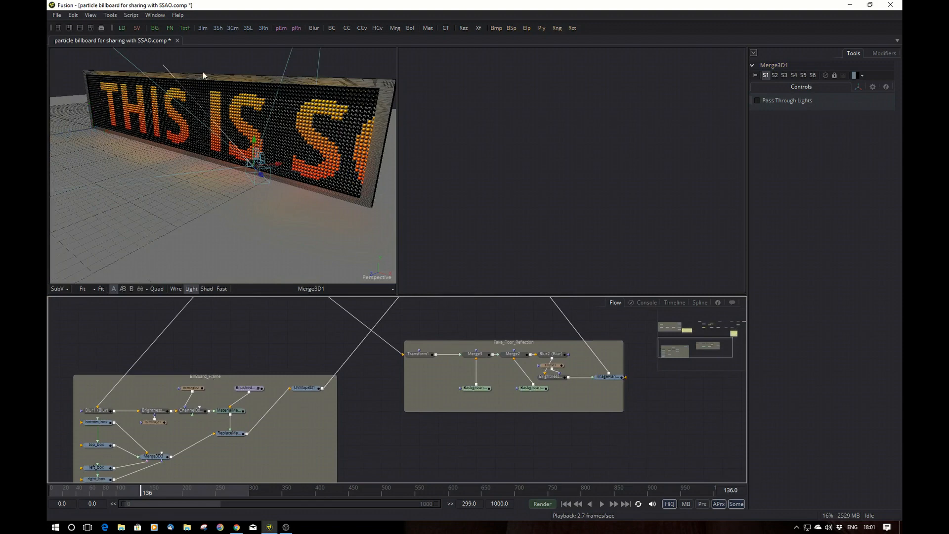
Step: Show the final Merge1 composite in the second viewer beside the 3D scene
left_click_drag(613, 323, 308, 482)
left_click(501, 308)
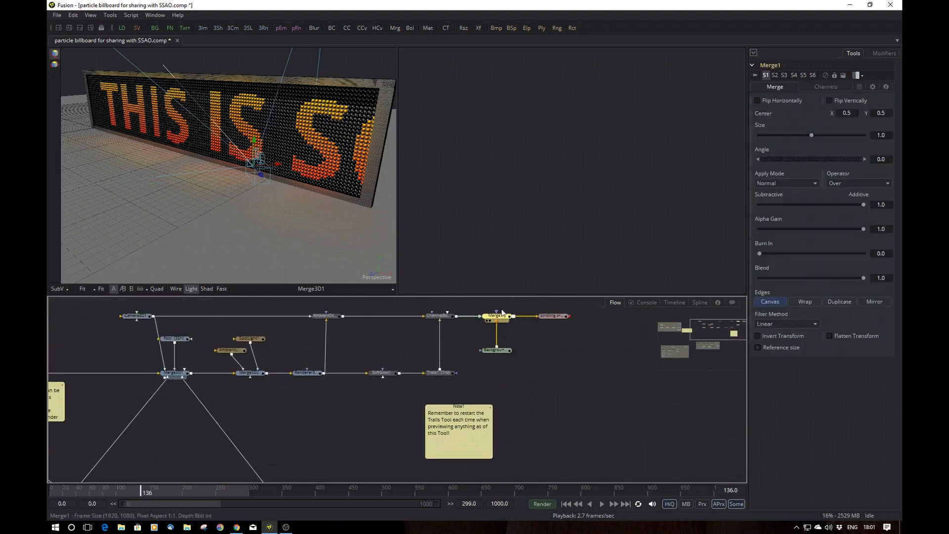
key("2")
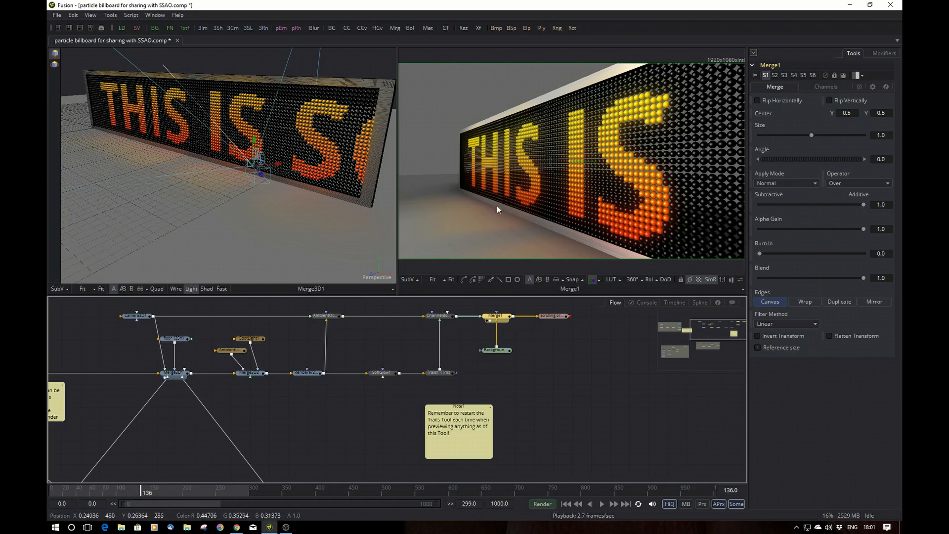
Step: Examine how the Billboard_Frame nodes are built and connected, alongside the Fake_Floor_Reflection group
left_click_drag(301, 415, 479, 226)
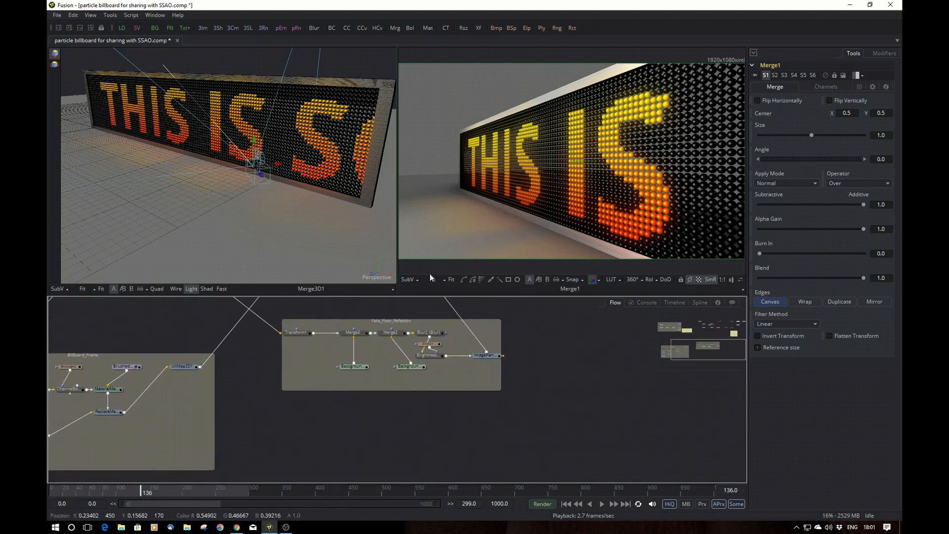
left_click_drag(252, 434, 464, 413)
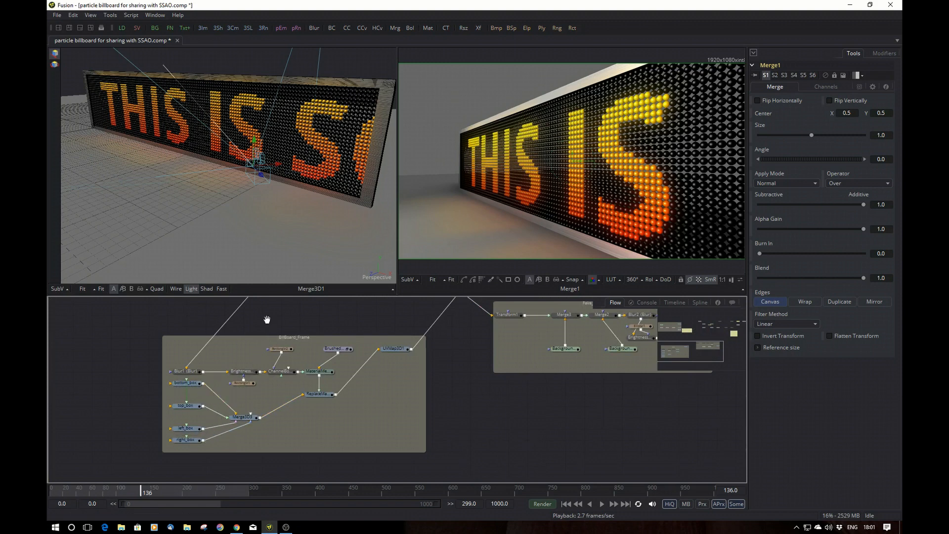
left_click_drag(267, 322, 228, 372)
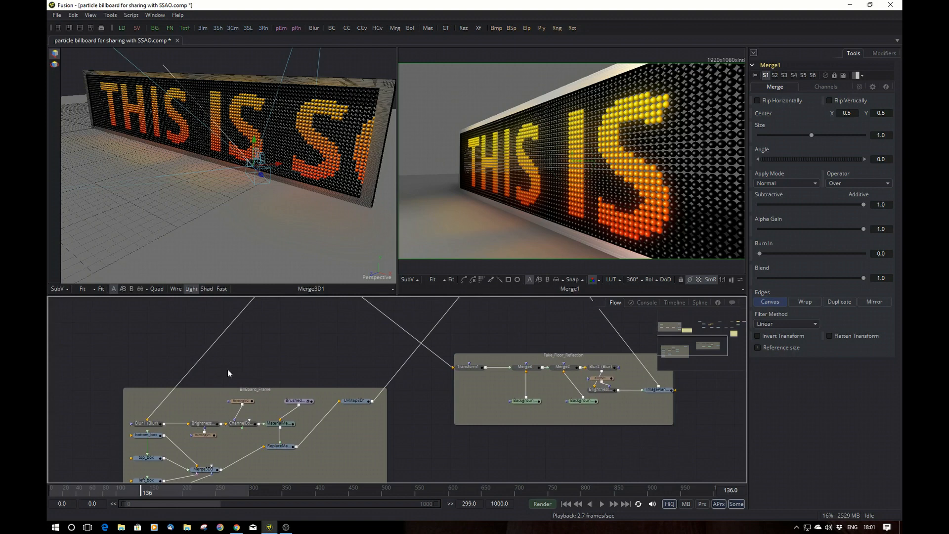
left_click_drag(271, 348, 263, 318)
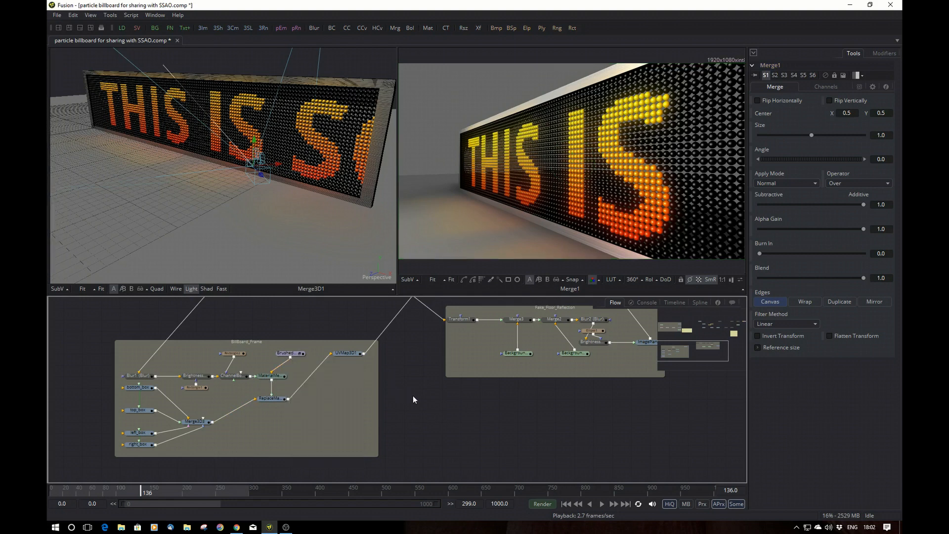
Step: Open the template library and browse the available Shaders
key("ctrl+b")
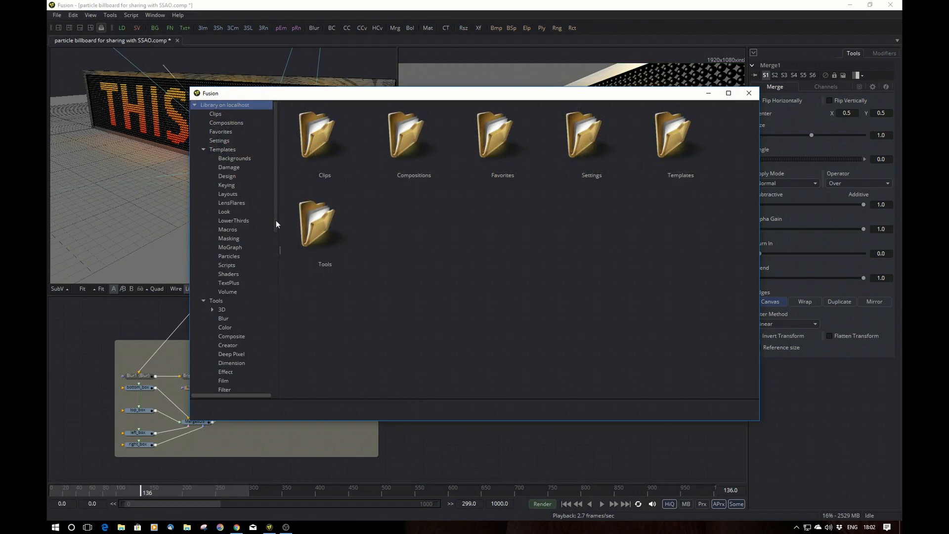
left_click(227, 275)
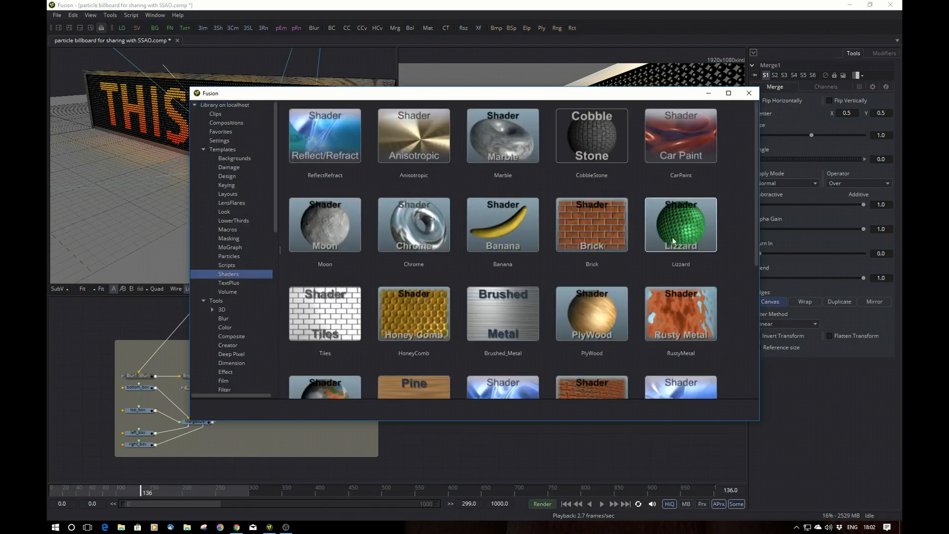
left_click_drag(755, 210, 739, 182)
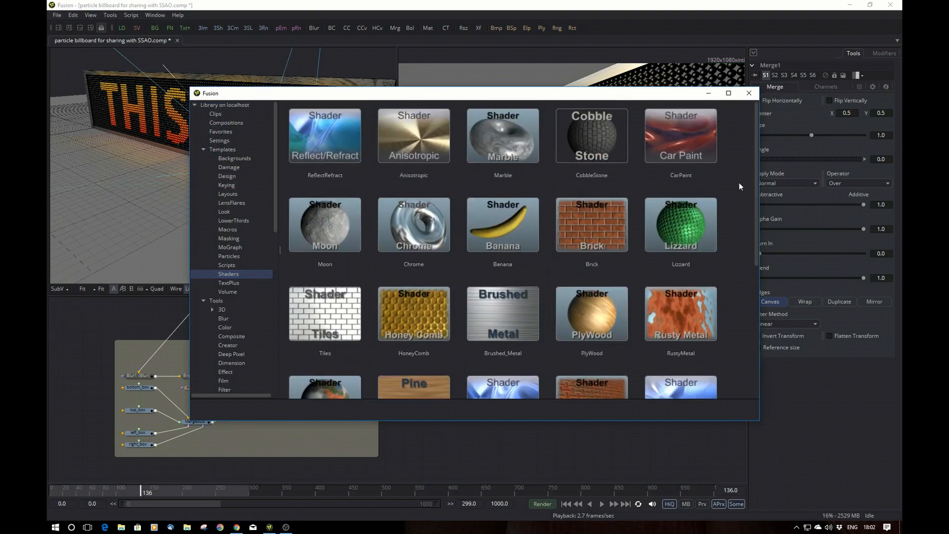
Step: Close the template library and show the Transform1 node of the Fake_Floor_Reflection group in the first viewer
left_click(748, 93)
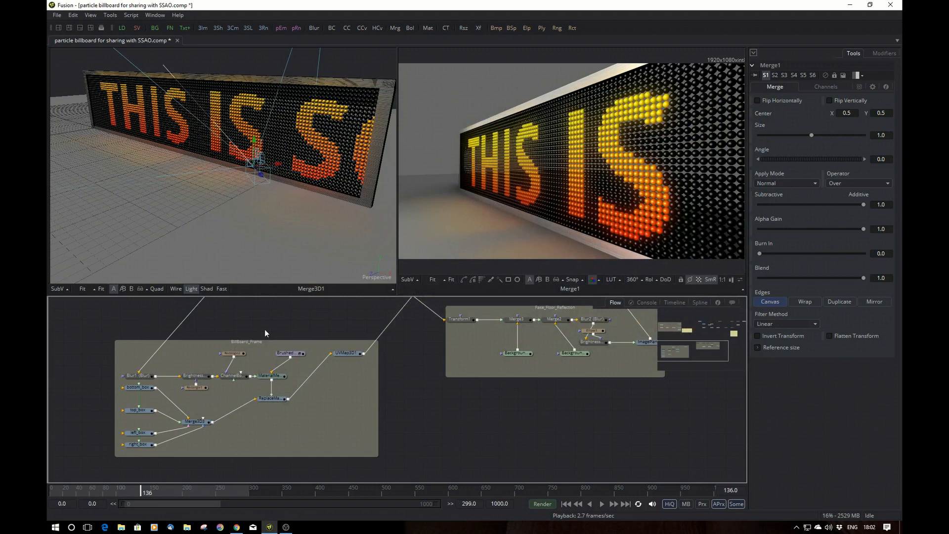
mouse_move(239, 386)
left_click_drag(396, 353, 286, 394)
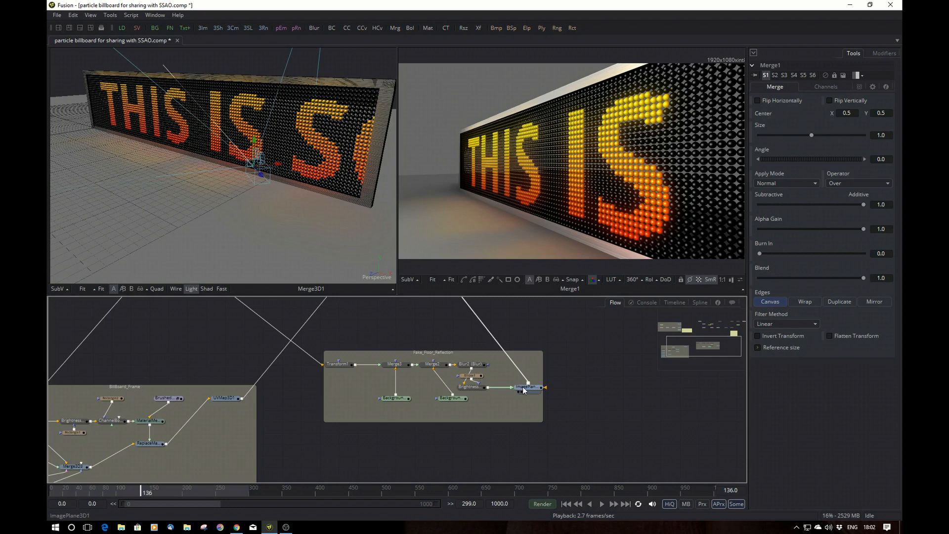
left_click(338, 368)
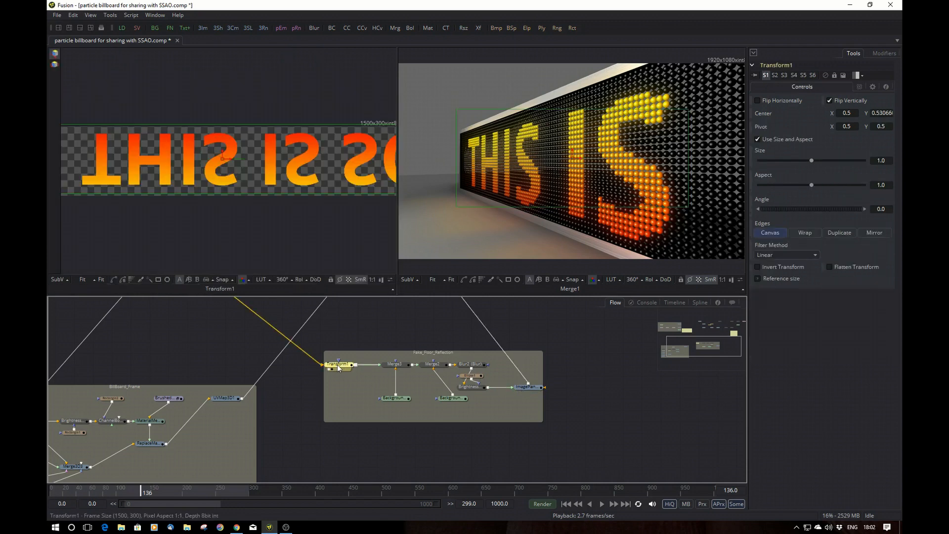
left_click_drag(247, 225, 226, 228)
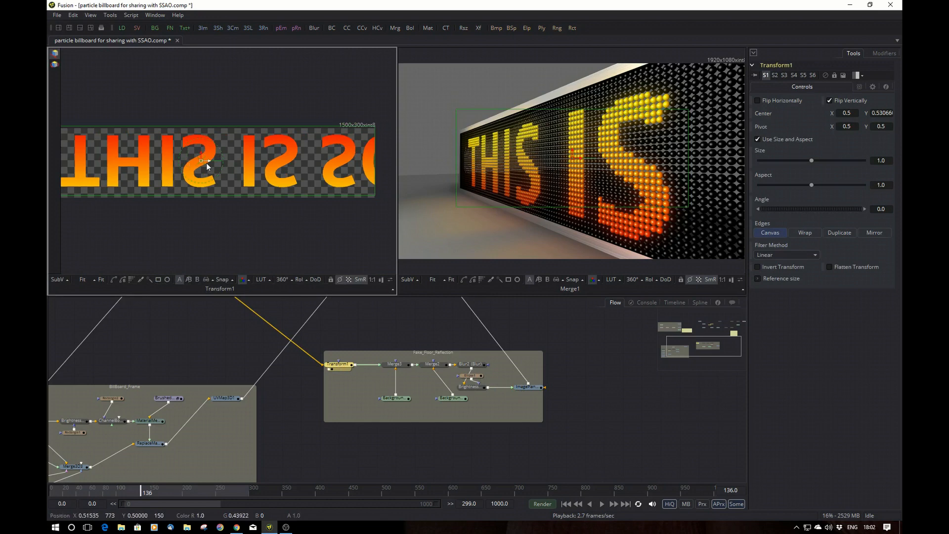
Step: Follow the floor reflection chain in the first viewer by showing Merge3, Merge2 and Blur2 in turn
left_click(401, 368)
left_click(432, 365)
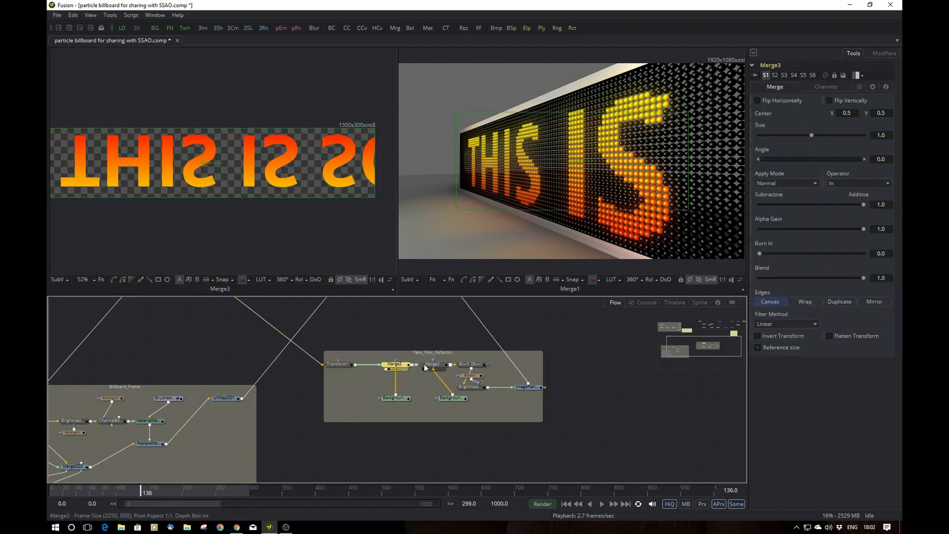
key("1")
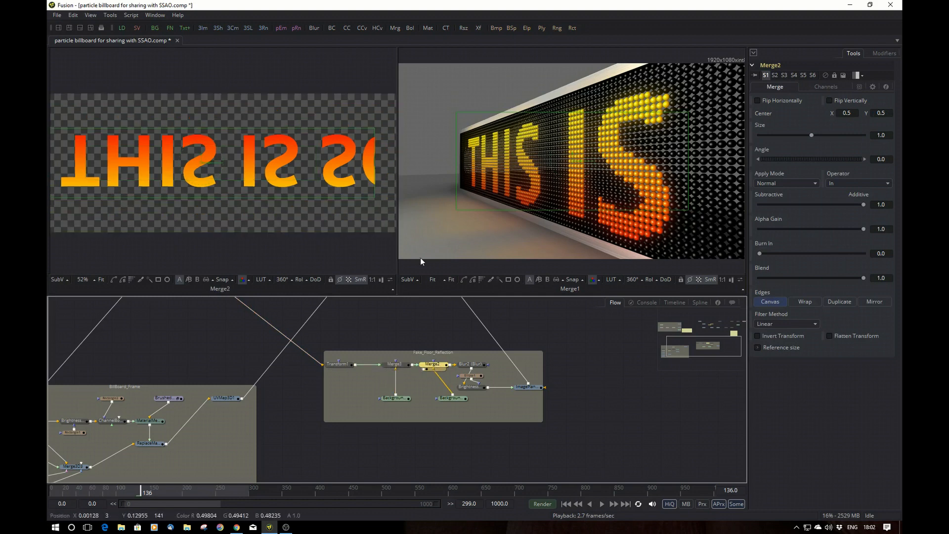
left_click(471, 365)
key("1")
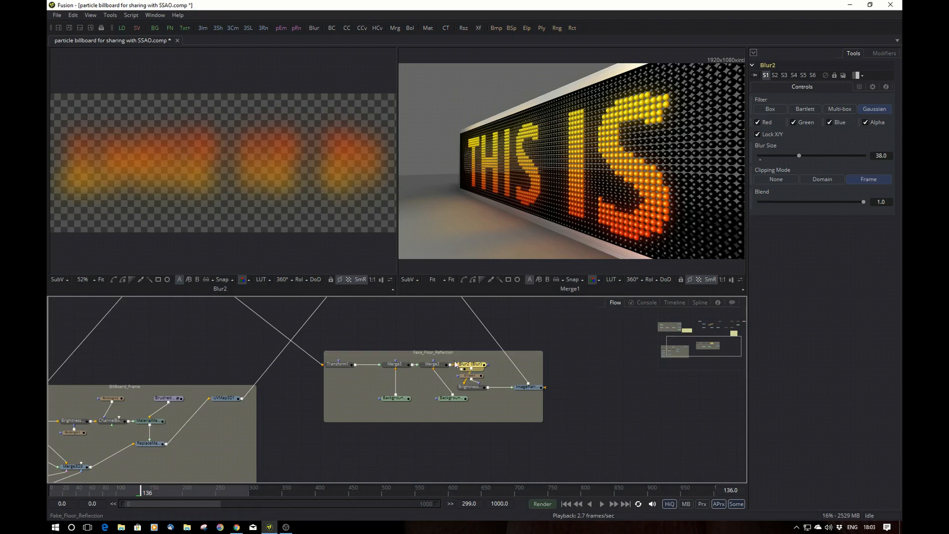
Step: Show the reflection's BrightnessContrast2 result in the first viewer, followed by the ImagePlane3D1 floor plane
left_click(469, 390)
key("1")
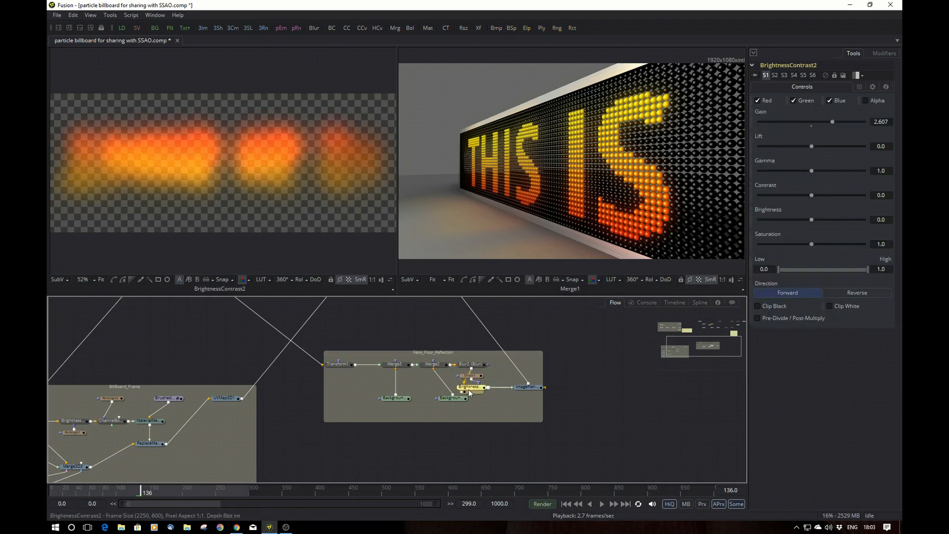
left_click(526, 388)
key("1")
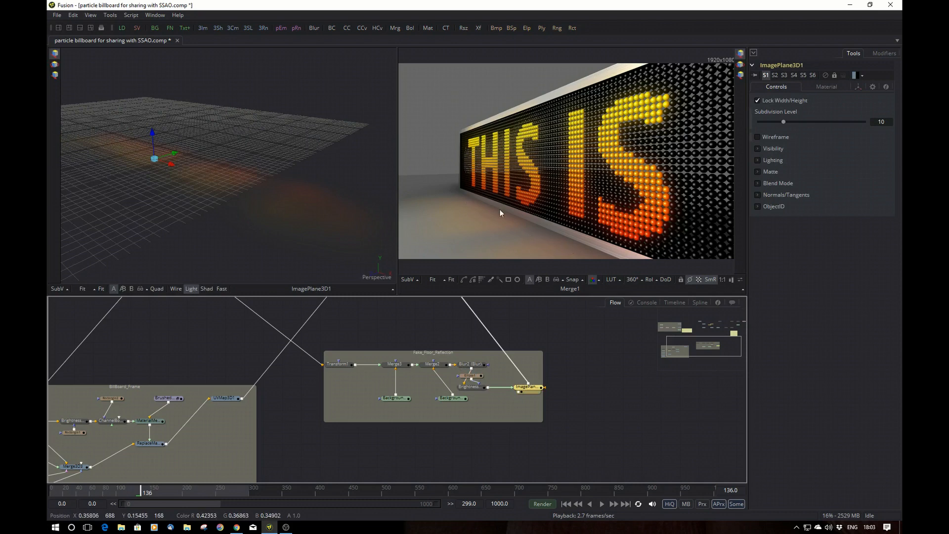
Step: Return to the main render chain of the flow and display the AmbientOcclusion1 settings
left_click_drag(532, 302, 538, 454)
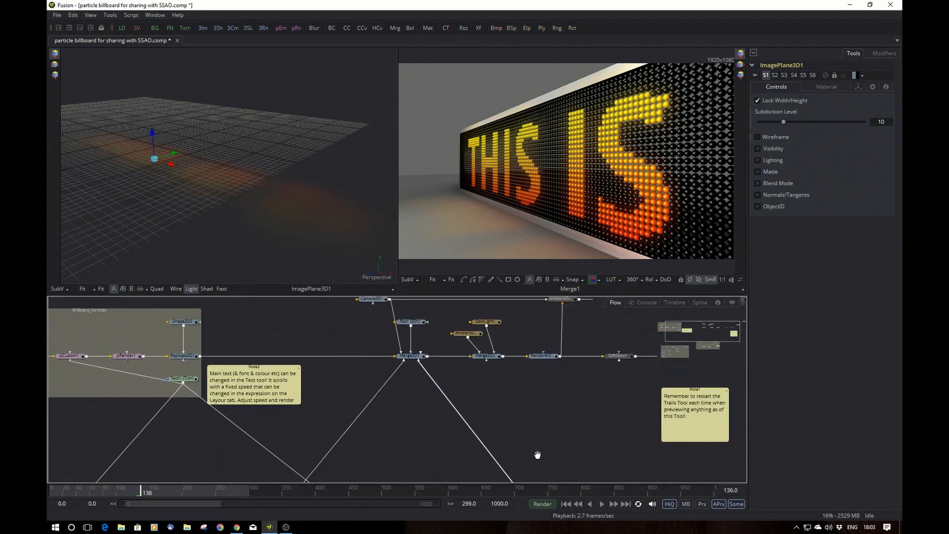
left_click_drag(509, 396, 400, 424)
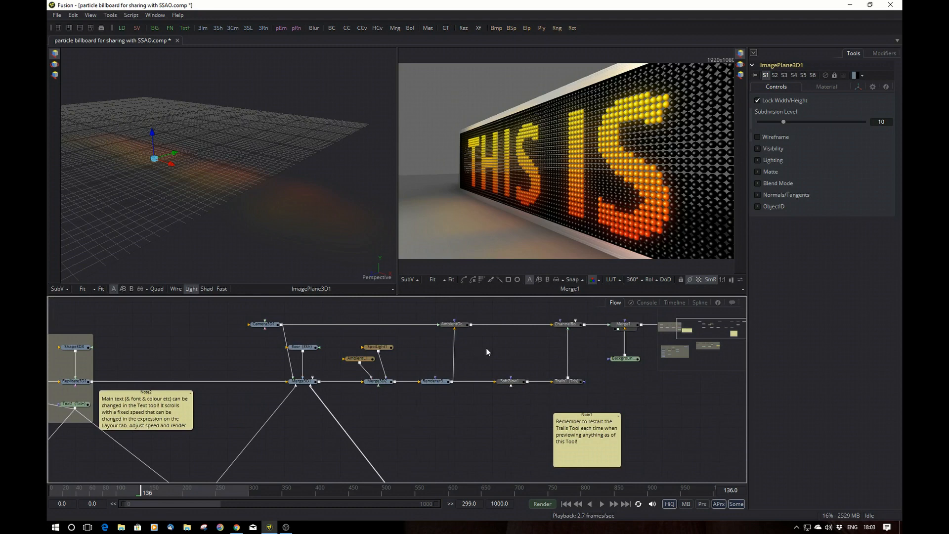
left_click_drag(486, 352, 448, 362)
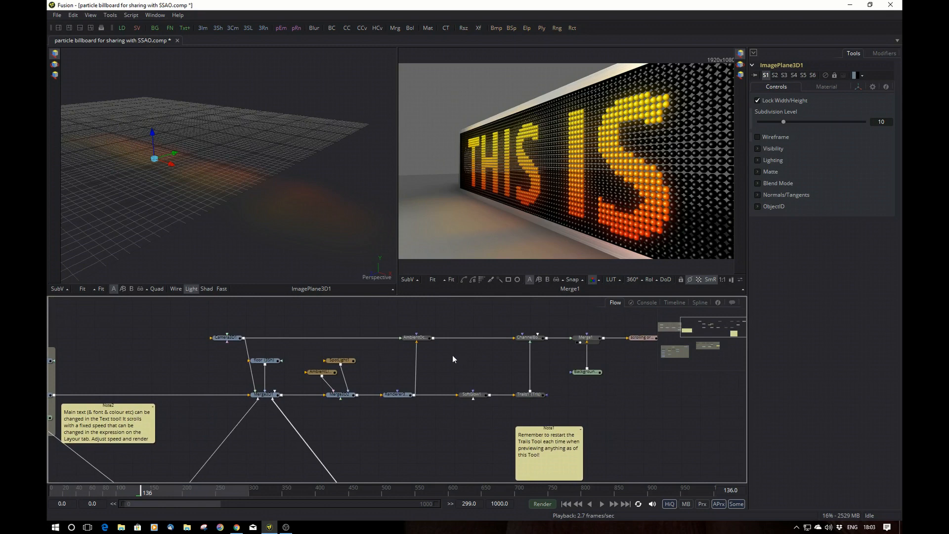
left_click(421, 338)
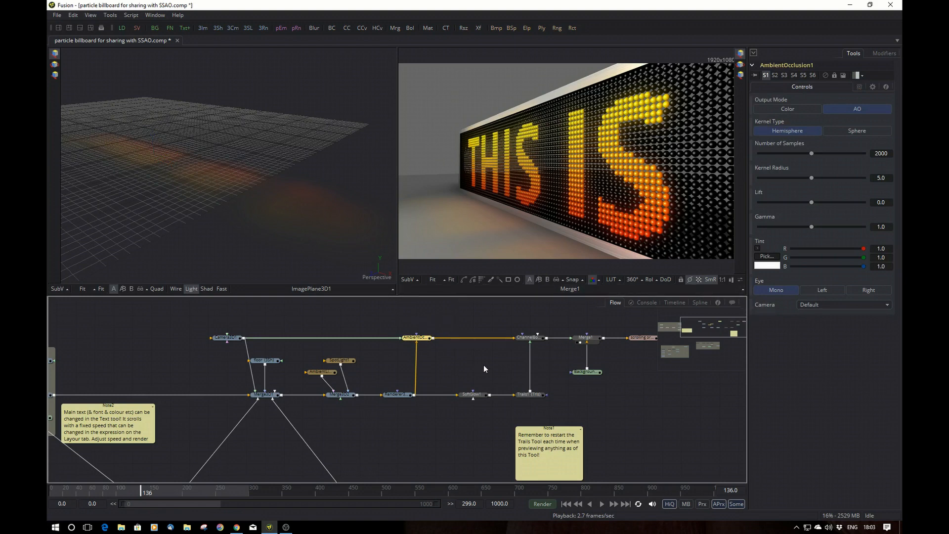
Step: Inspect the Renderer3D1 output channel and lighting settings, followed by the controls of the final Merge1 node
left_click_drag(483, 365, 392, 365)
left_click(308, 395)
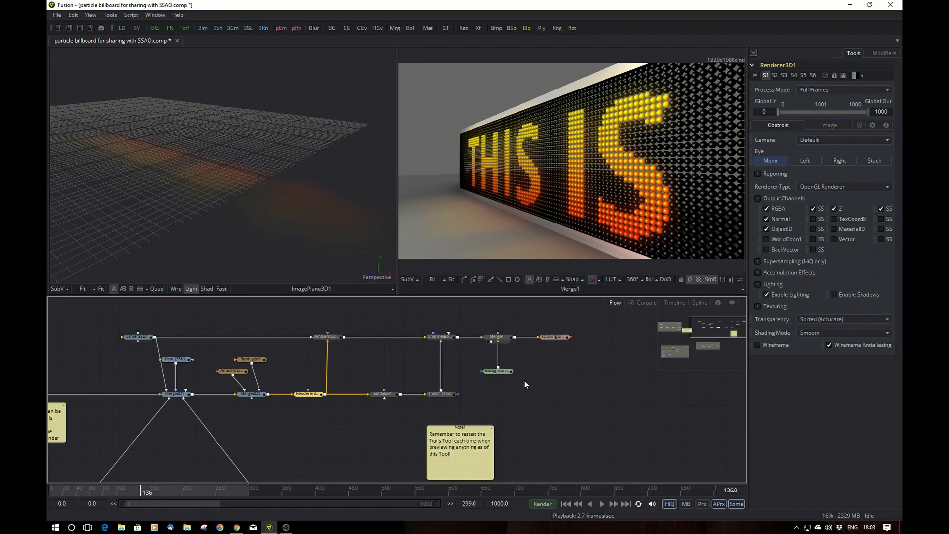
left_click(499, 337)
left_click_drag(546, 319, 562, 372)
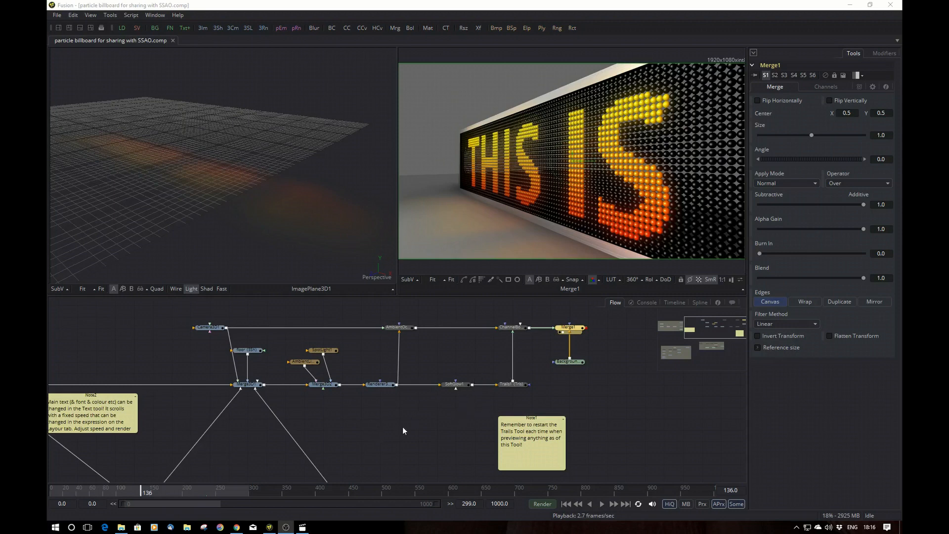
Step: Display the controls of the Trails1 node that follows the soft glow
left_click_drag(412, 428, 348, 434)
left_click(459, 393)
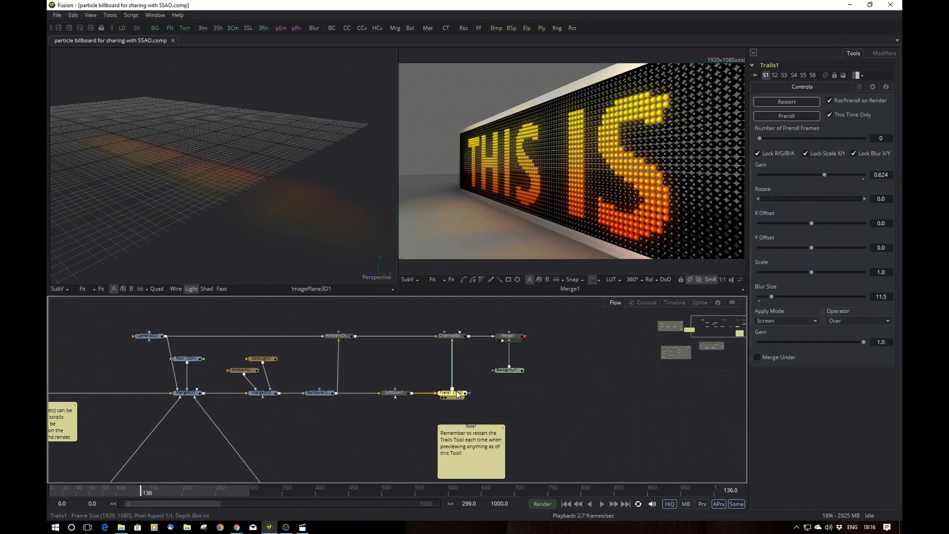